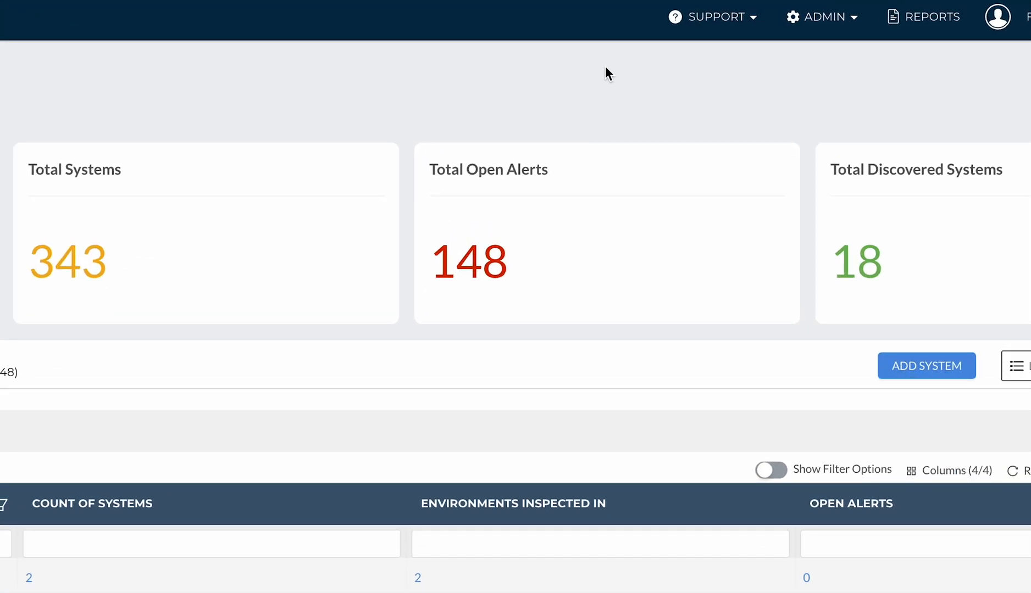
Open Access Management from the administration options and start adding a new user
{"action": "left_click", "coordinate": [822, 16]}
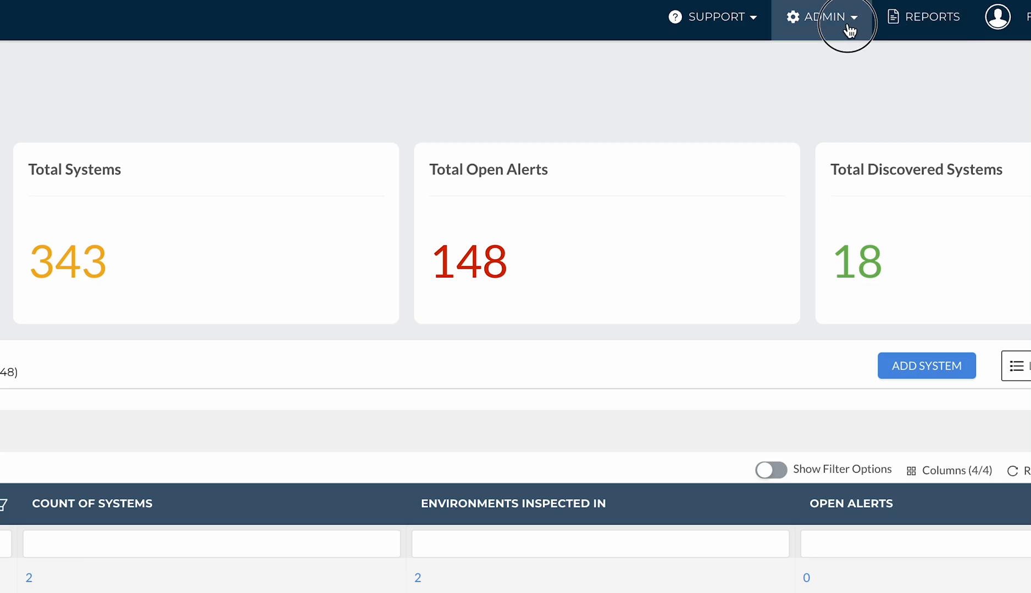
{"action": "left_click", "coordinate": [755, 319]}
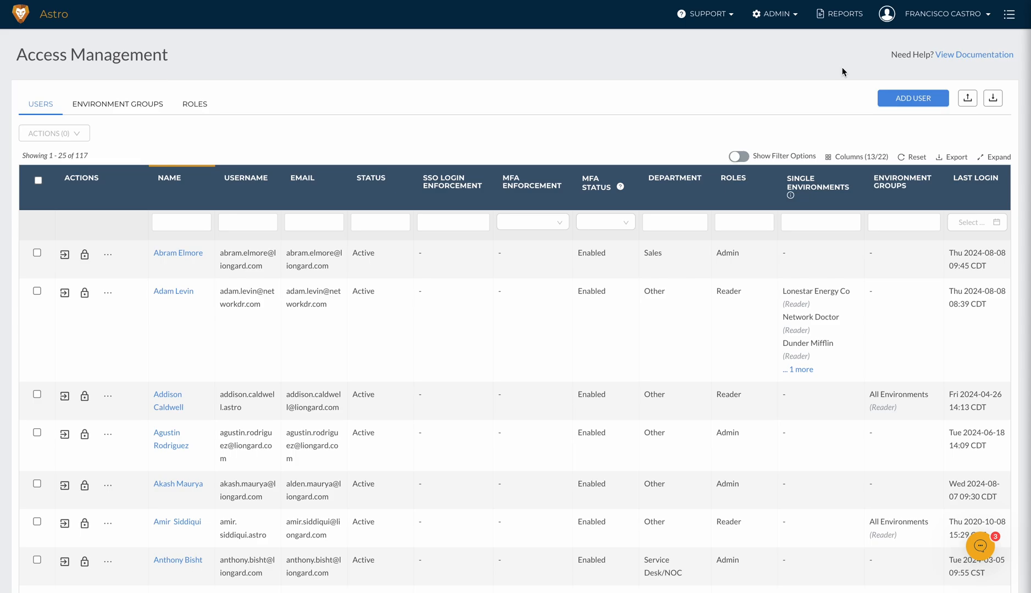
{"action": "left_click", "coordinate": [197, 256]}
{"action": "left_click", "coordinate": [913, 98]}
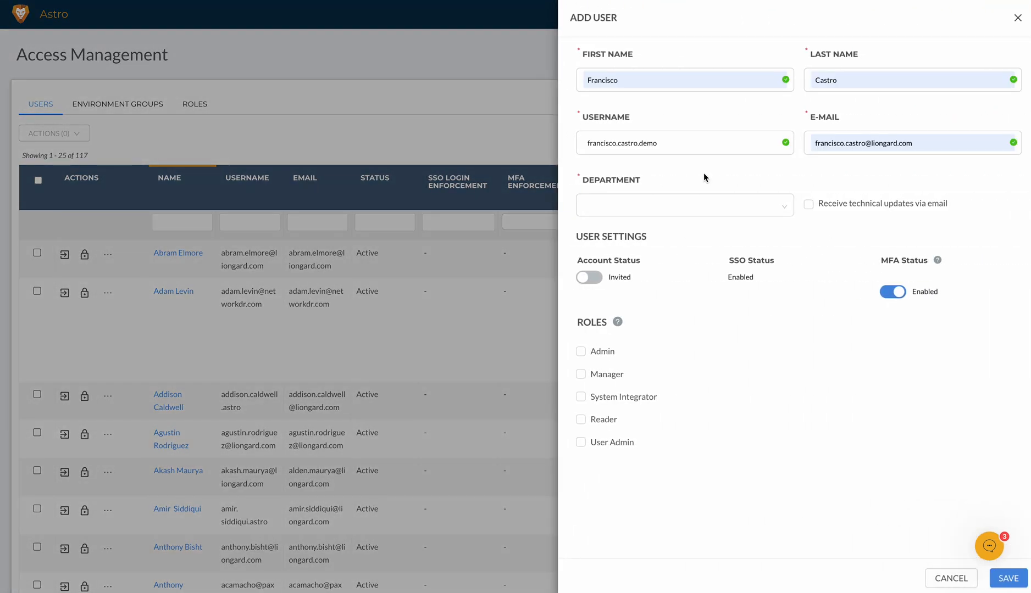
Set the new user's department to Leadership
{"action": "left_click", "coordinate": [702, 205]}
{"action": "left_click", "coordinate": [636, 255]}
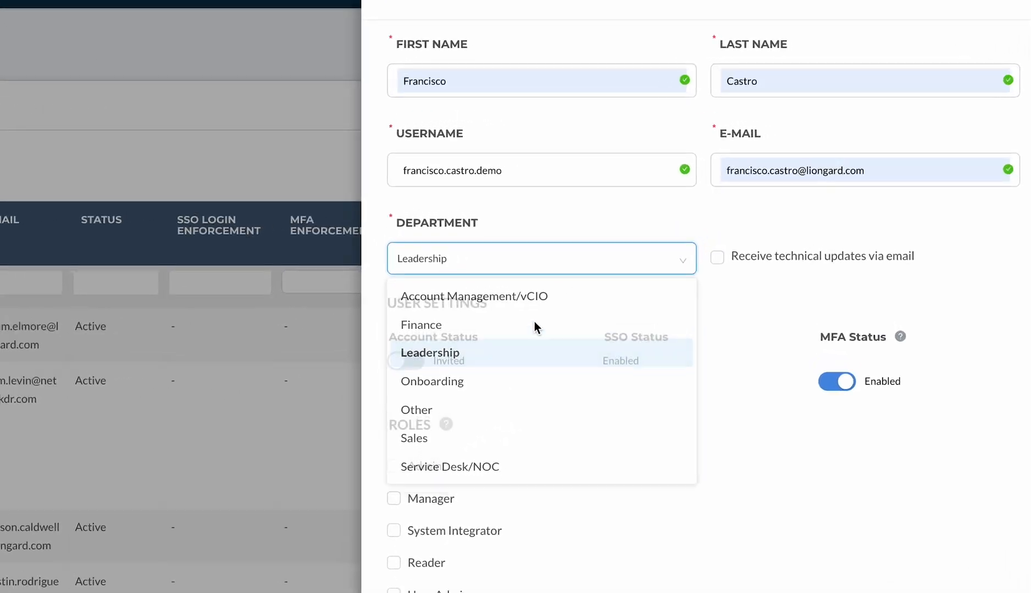
{"action": "left_click", "coordinate": [733, 212]}
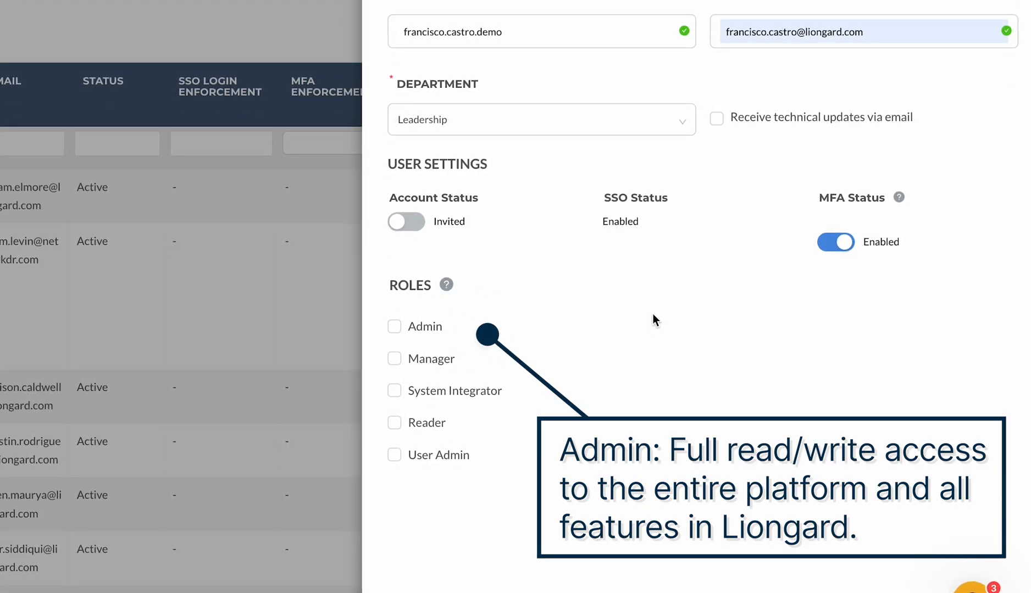
Try the Admin role, and the Manager role limited to Network Doctor and Novus Technology Solutions, LLC
{"action": "left_click", "coordinate": [396, 325]}
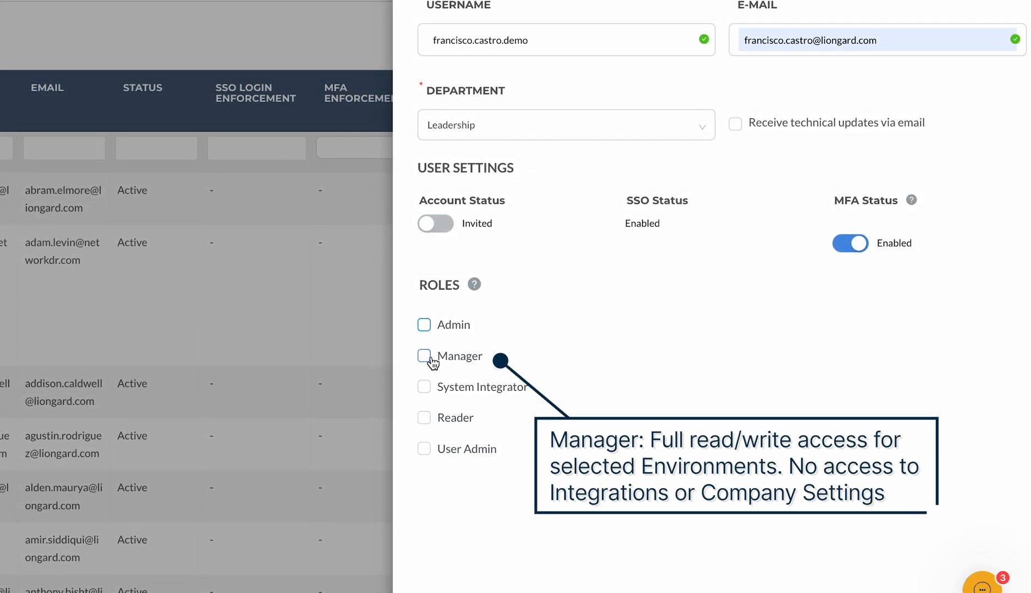
{"action": "left_click", "coordinate": [425, 357]}
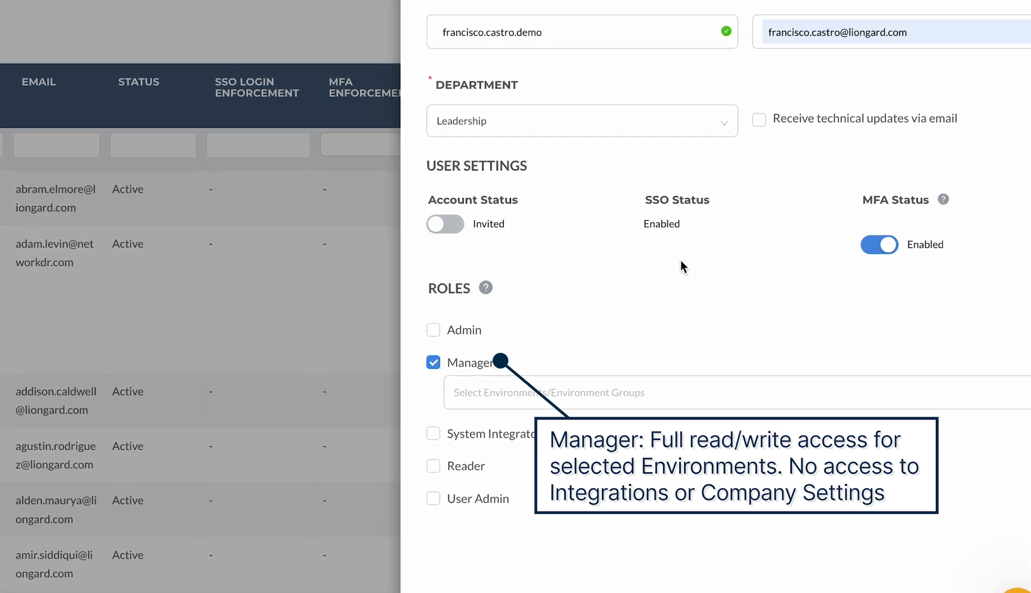
{"action": "left_click", "coordinate": [657, 384]}
{"action": "left_click", "coordinate": [495, 551]}
{"action": "left_click", "coordinate": [495, 576]}
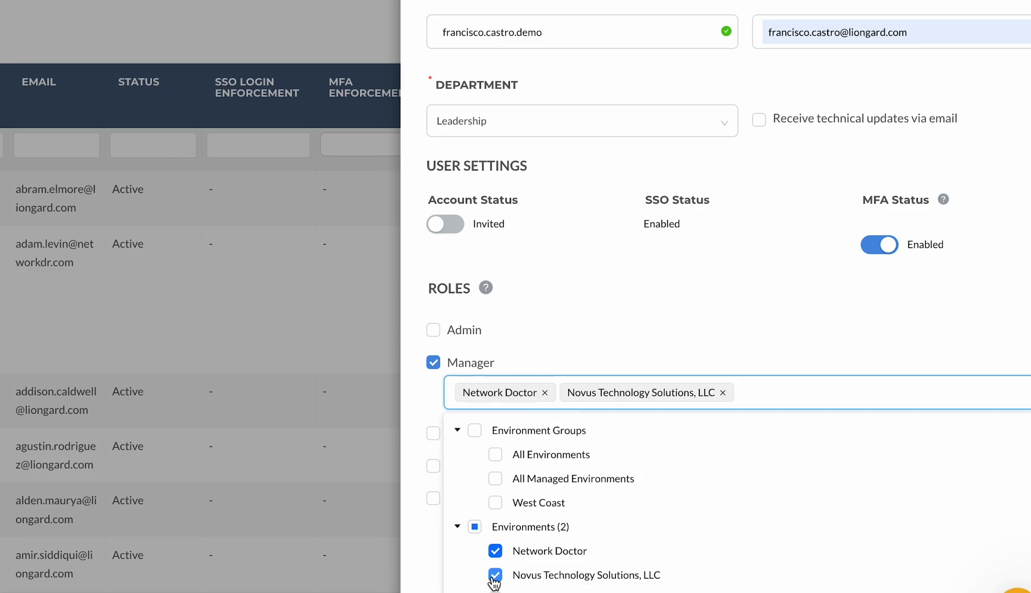
Remove both environments from the Manager role and try the All Environments group in their place before clearing it
{"action": "left_click", "coordinate": [495, 576]}
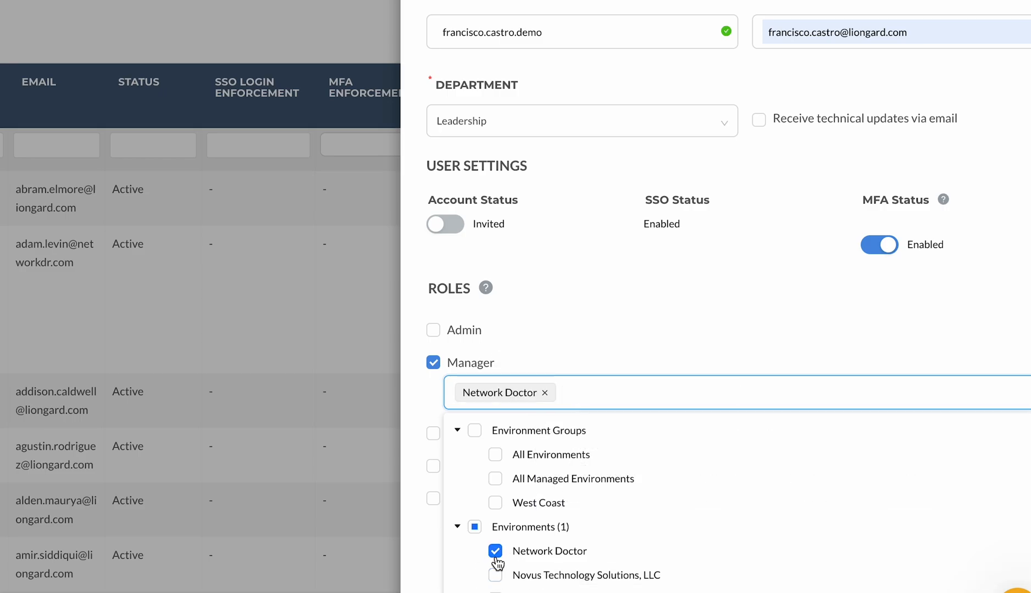
{"action": "left_click", "coordinate": [495, 551]}
{"action": "left_click", "coordinate": [495, 455]}
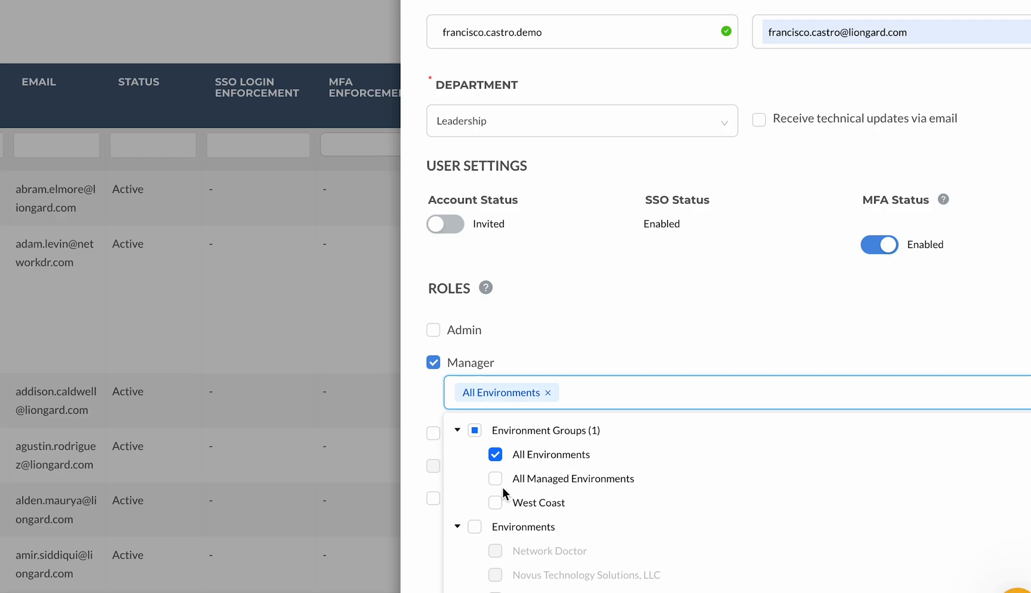
{"action": "left_click", "coordinate": [496, 455]}
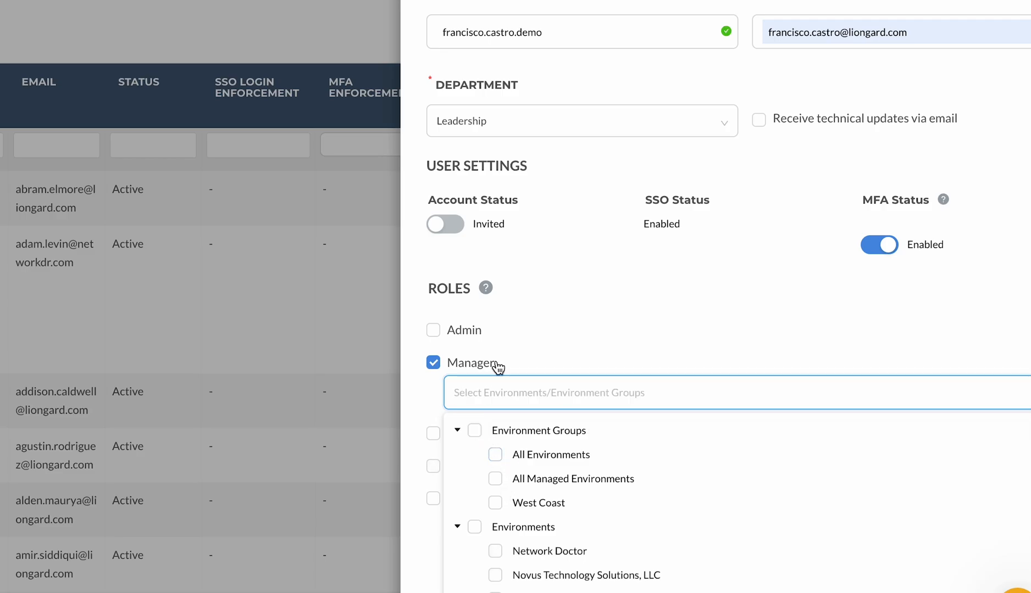
{"action": "left_click", "coordinate": [573, 311]}
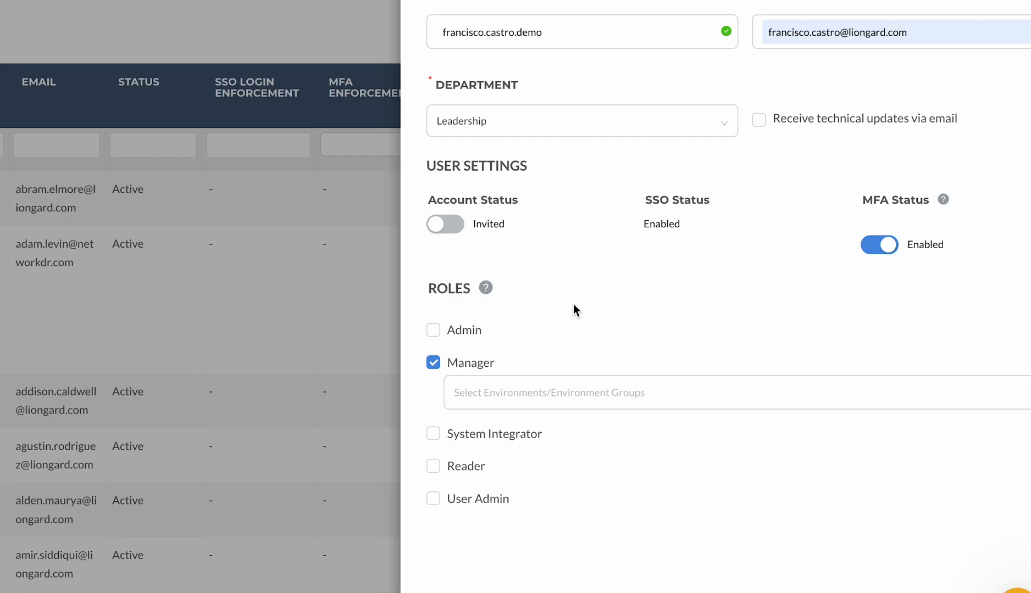
Remove the Manager role and try the System Integrator role before clearing it
{"action": "left_click", "coordinate": [434, 363]}
{"action": "left_click", "coordinate": [433, 395]}
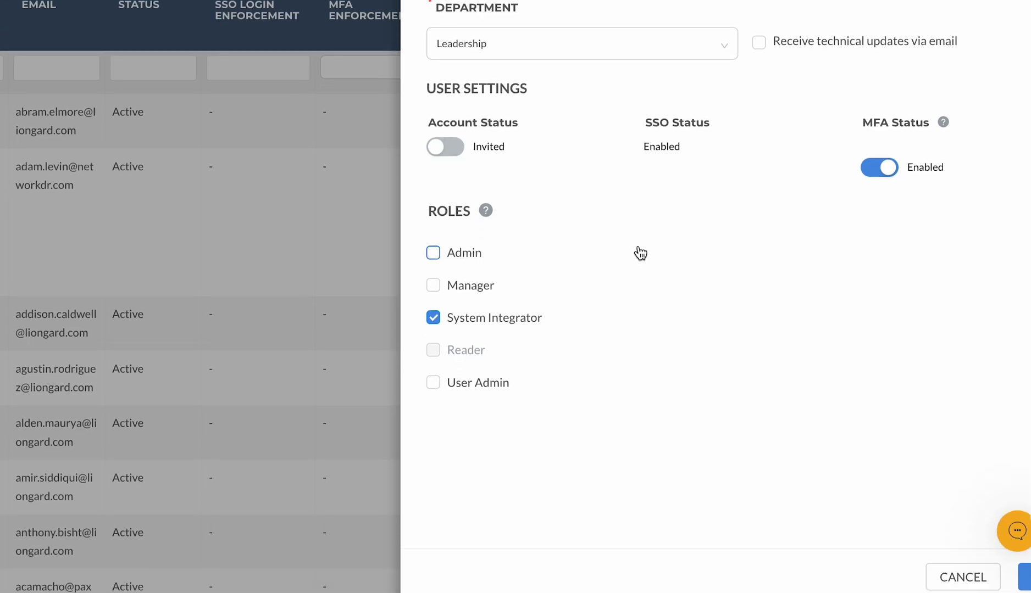
{"action": "left_click", "coordinate": [433, 318]}
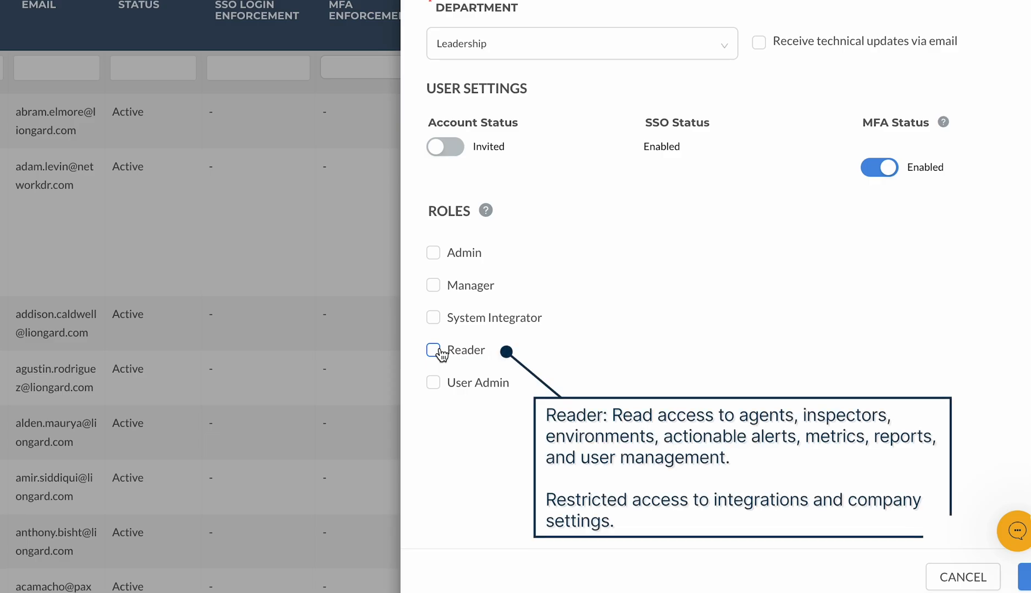
Try the Reader role with the Gillfor Distribution and Keystone Technologies environments, and remove both environments again
{"action": "left_click", "coordinate": [433, 350]}
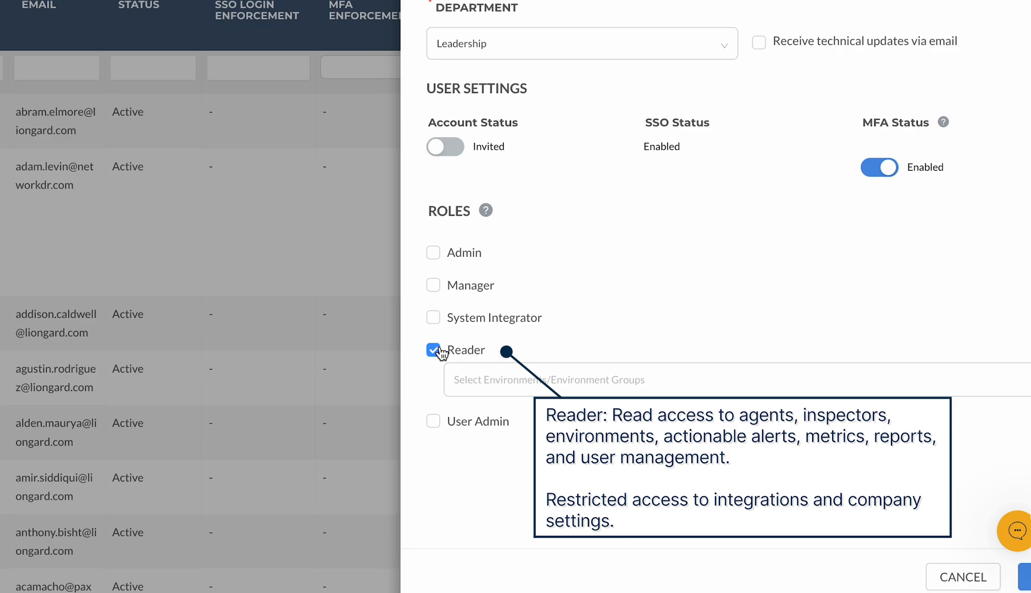
{"action": "left_click", "coordinate": [497, 378]}
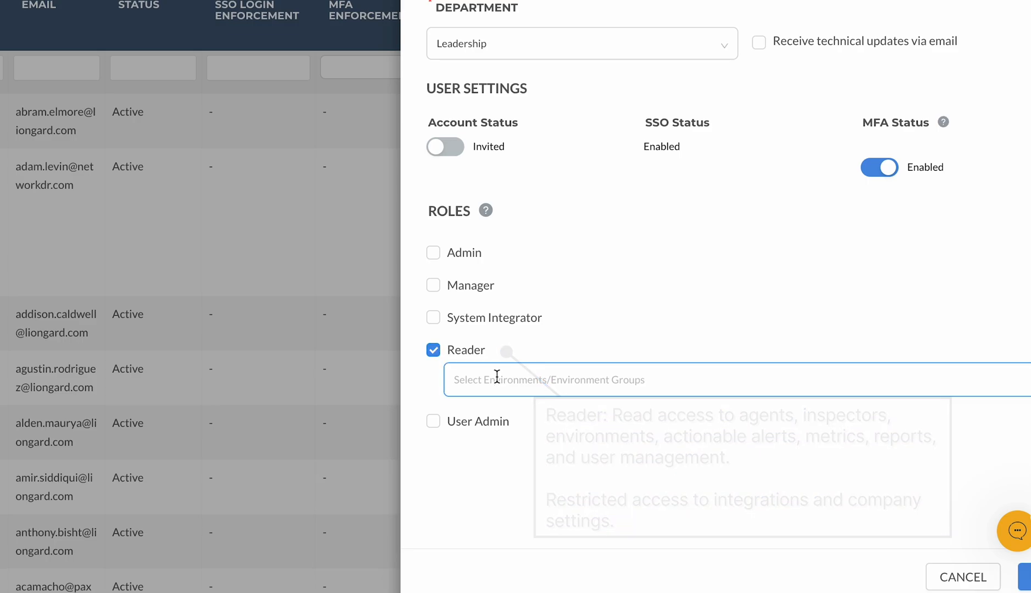
{"action": "left_click", "coordinate": [495, 310]}
{"action": "left_click", "coordinate": [495, 287]}
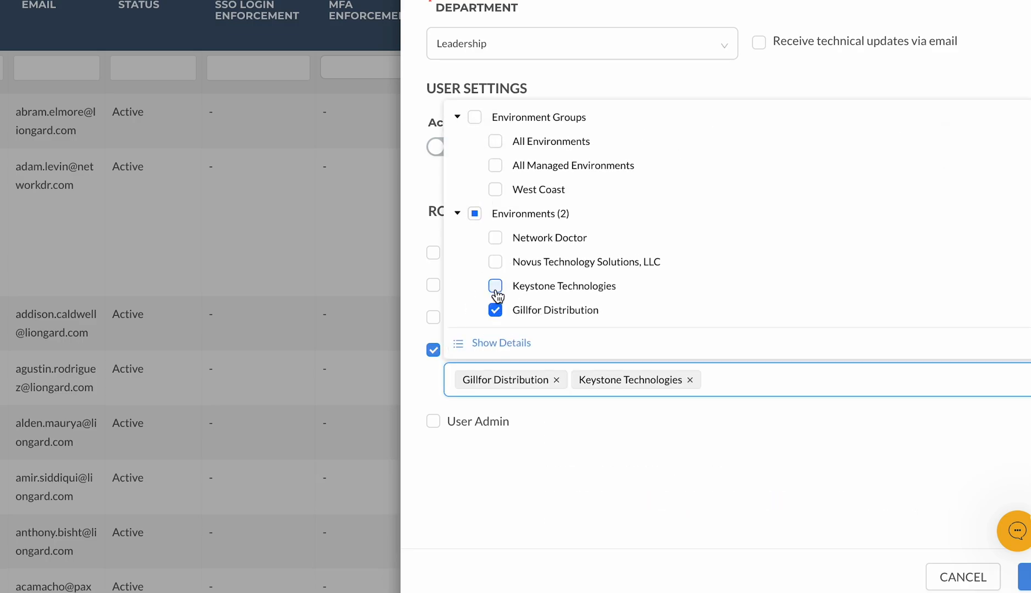
{"action": "left_click", "coordinate": [495, 309]}
{"action": "left_click", "coordinate": [495, 289]}
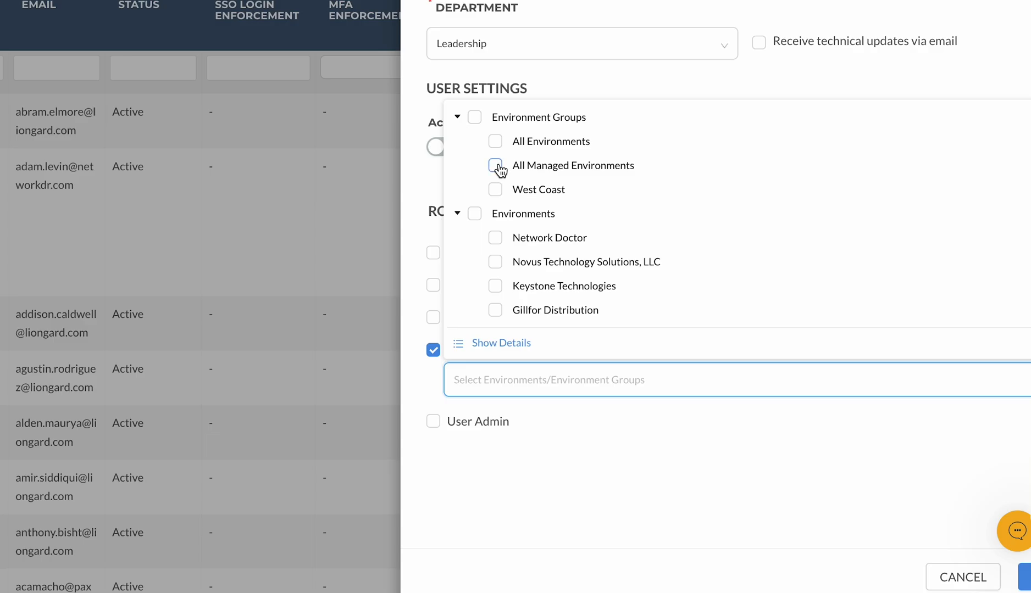
Try the All Managed Environments group for the Reader role, clear it, and try the User Admin role
{"action": "left_click", "coordinate": [495, 165]}
{"action": "left_click", "coordinate": [495, 165]}
{"action": "left_click", "coordinate": [655, 520]}
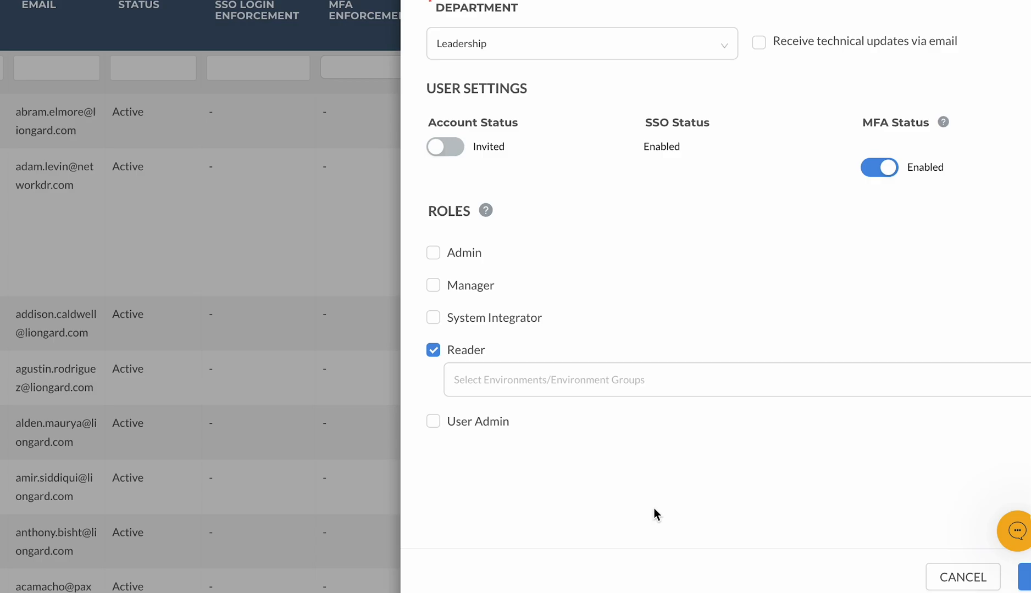
{"action": "left_click", "coordinate": [478, 422]}
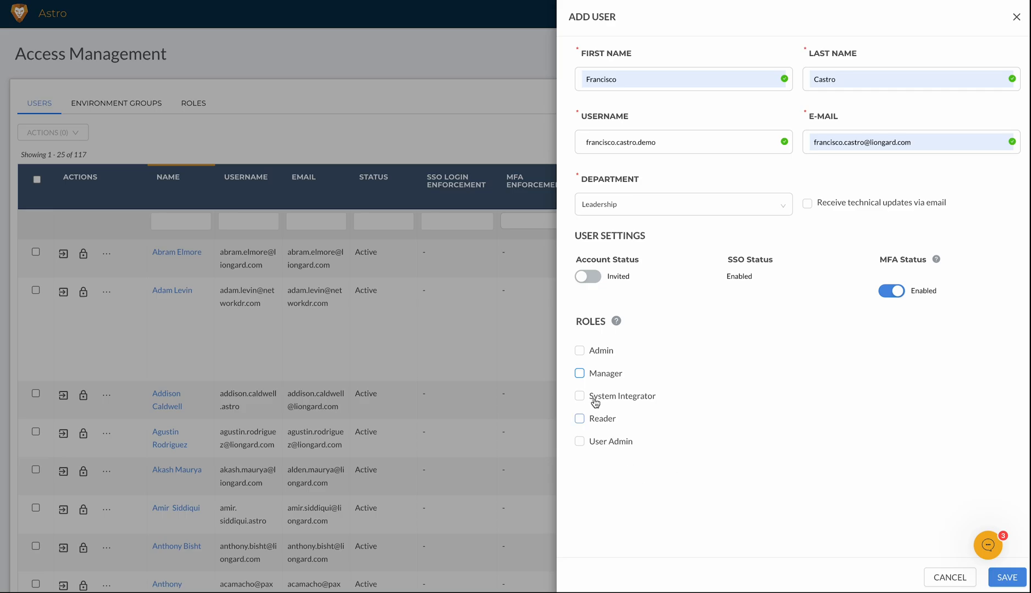
Assign the Manager role to the new user for Network Doctor and Novus Technology Solutions, LLC
{"action": "left_click", "coordinate": [579, 373]}
{"action": "left_click", "coordinate": [607, 387]}
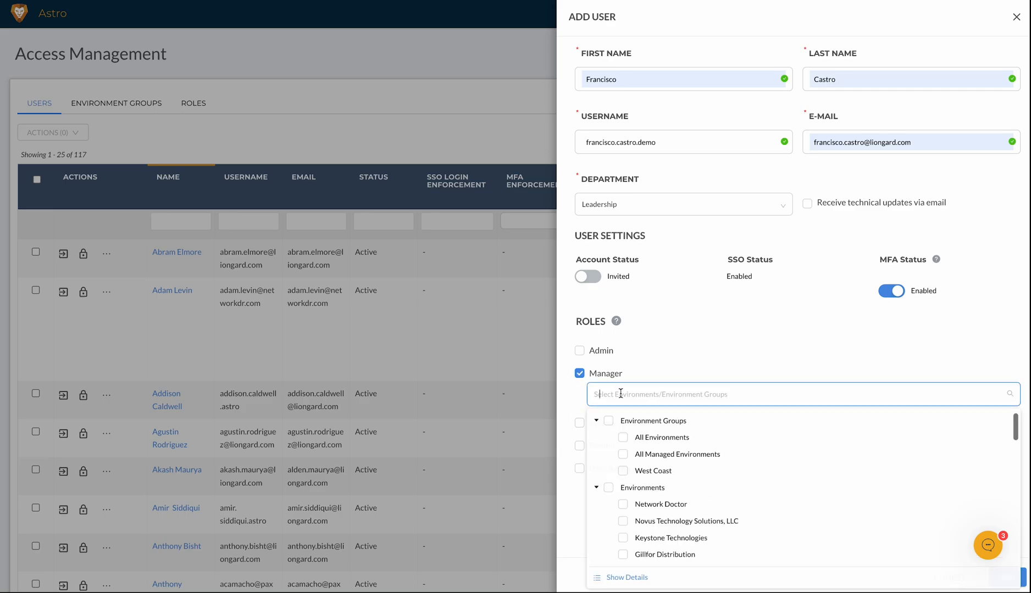
{"action": "left_click", "coordinate": [622, 505]}
{"action": "left_click", "coordinate": [623, 523]}
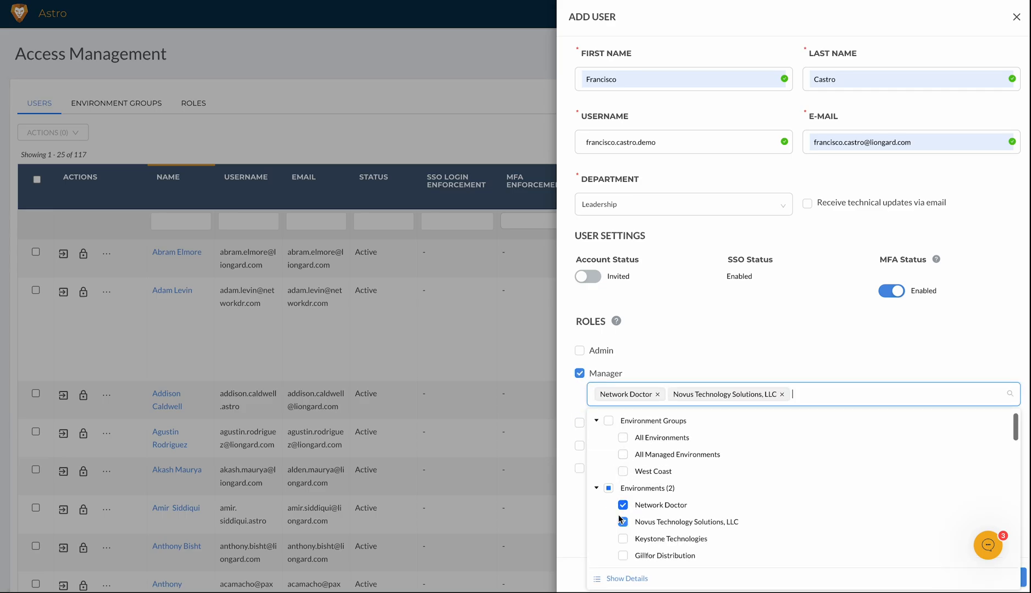
{"action": "left_click", "coordinate": [577, 509]}
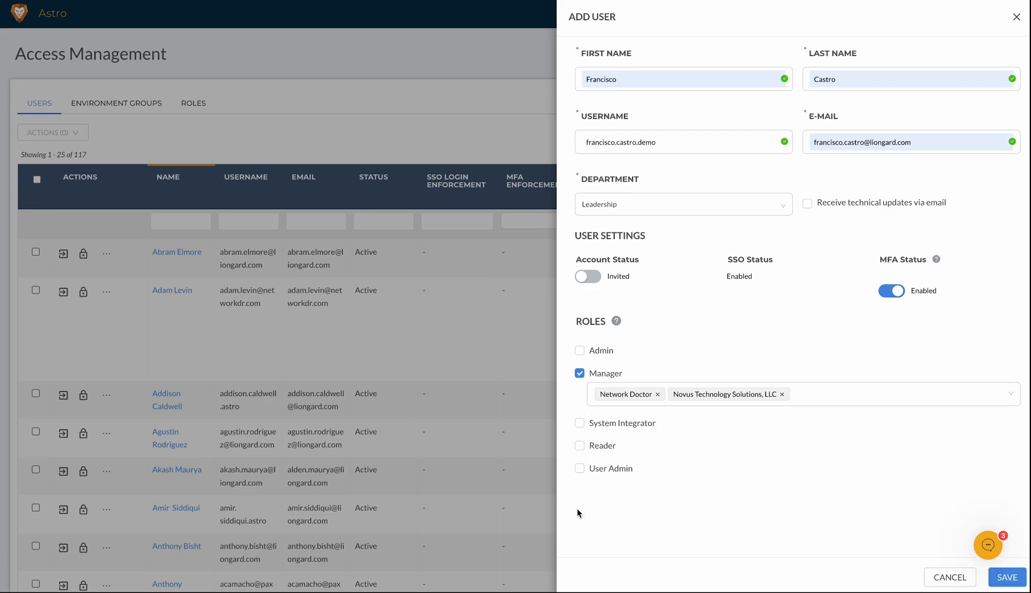
Assign the Reader role for Keystone Technologies and Gillfor Distribution, and close the new user form without saving
{"action": "left_click", "coordinate": [580, 446]}
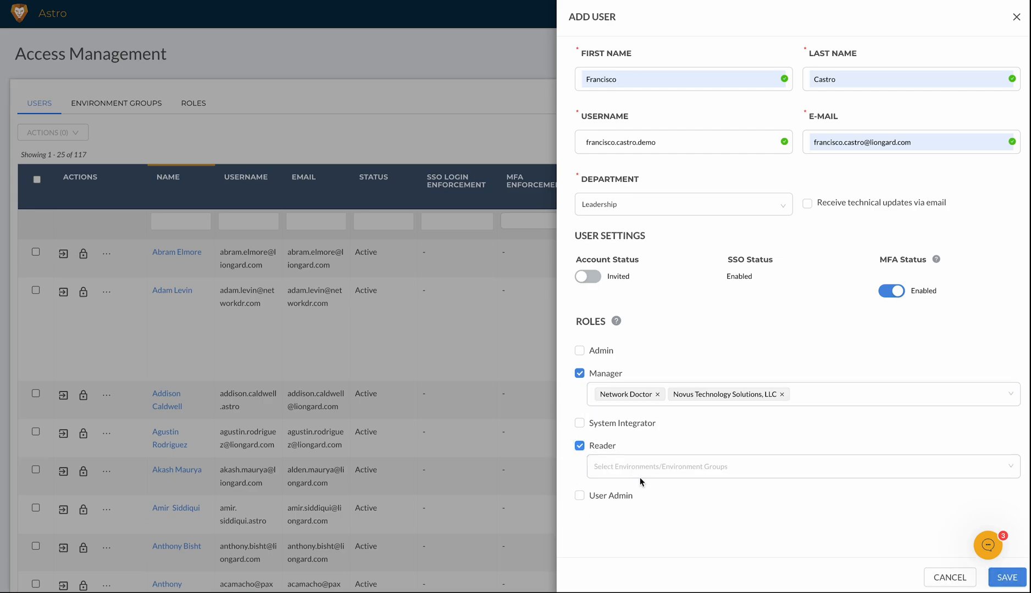
{"action": "left_click", "coordinate": [636, 473]}
{"action": "left_click", "coordinate": [623, 401]}
{"action": "left_click", "coordinate": [623, 418]}
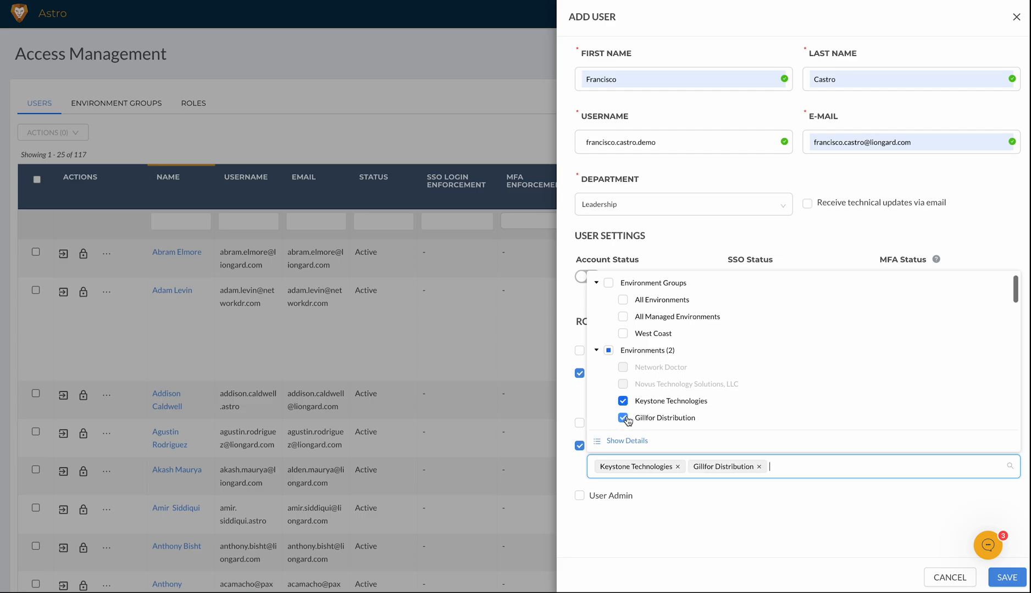
{"action": "left_click", "coordinate": [753, 553]}
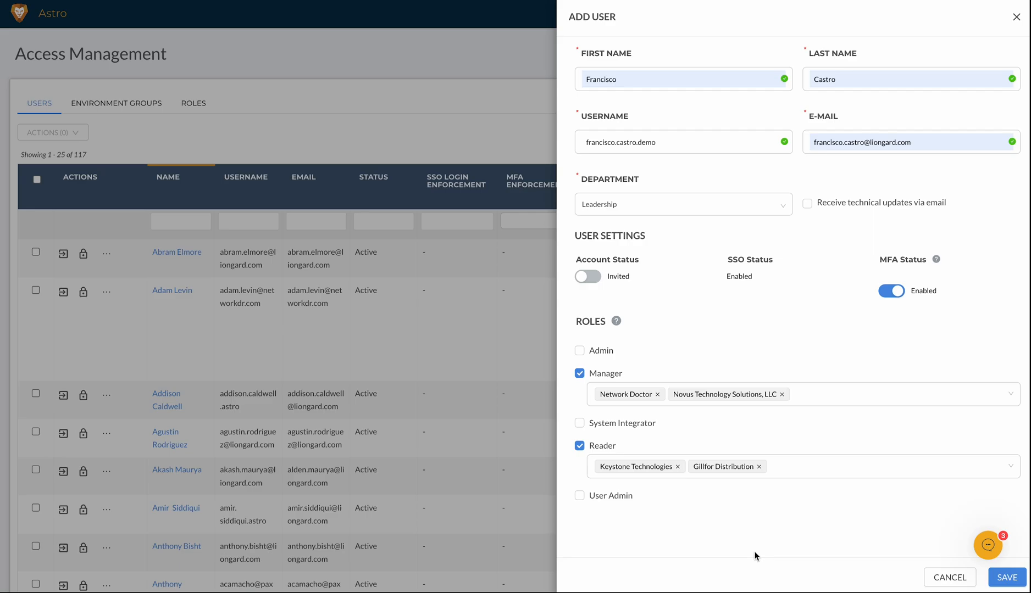
{"action": "key", "text": "Escape"}
{"action": "left_click", "coordinate": [585, 164]}
{"action": "left_click", "coordinate": [551, 77]}
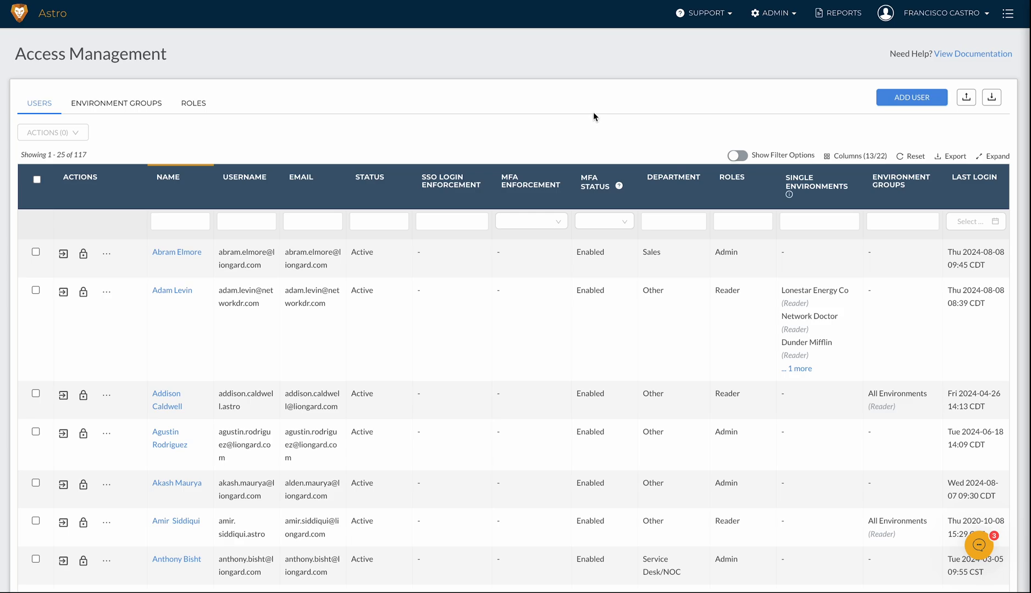
Start a new environment group named "East Region Helpdesk" with the description "East region help desk technicians."
{"action": "left_click", "coordinate": [116, 104]}
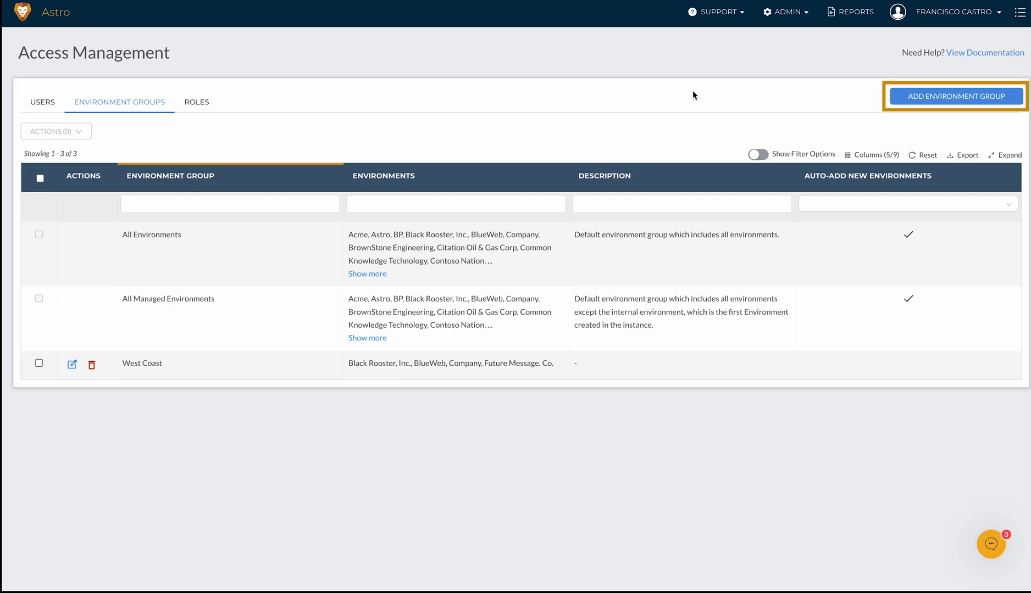
{"action": "left_click", "coordinate": [913, 96]}
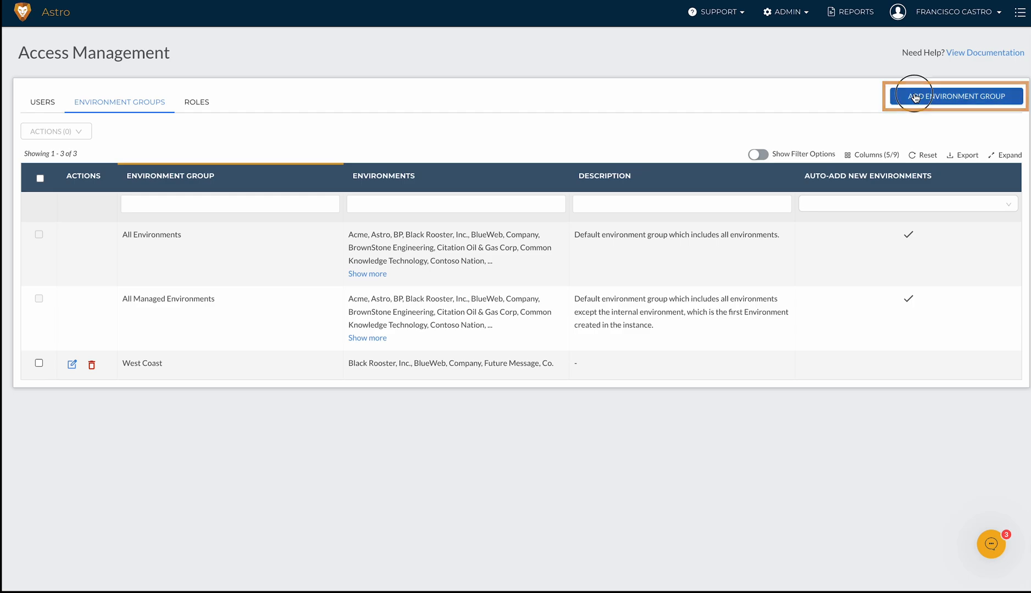
{"action": "left_click", "coordinate": [828, 81]}
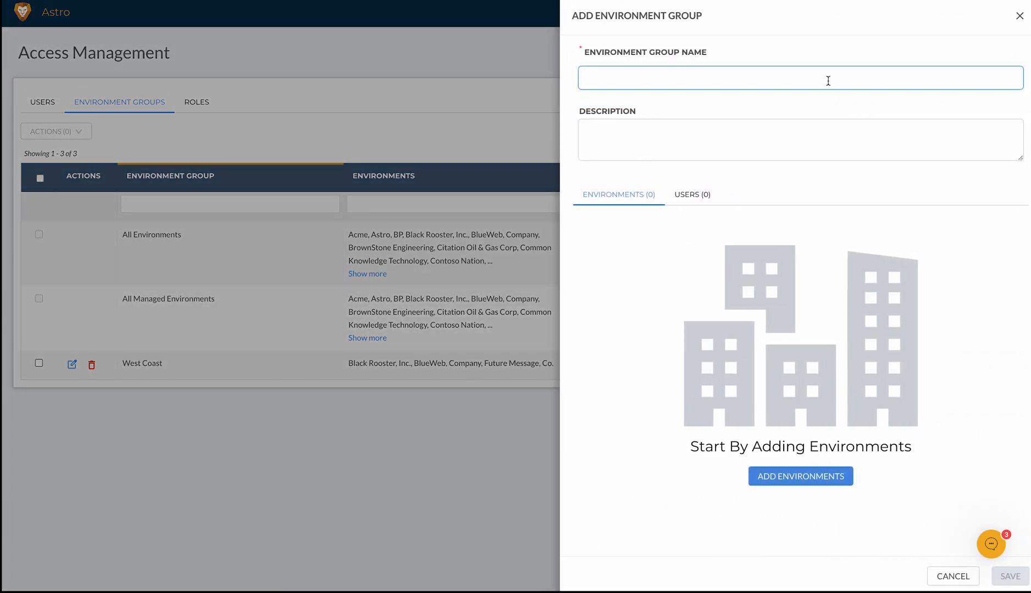
{"action": "left_click", "coordinate": [828, 81]}
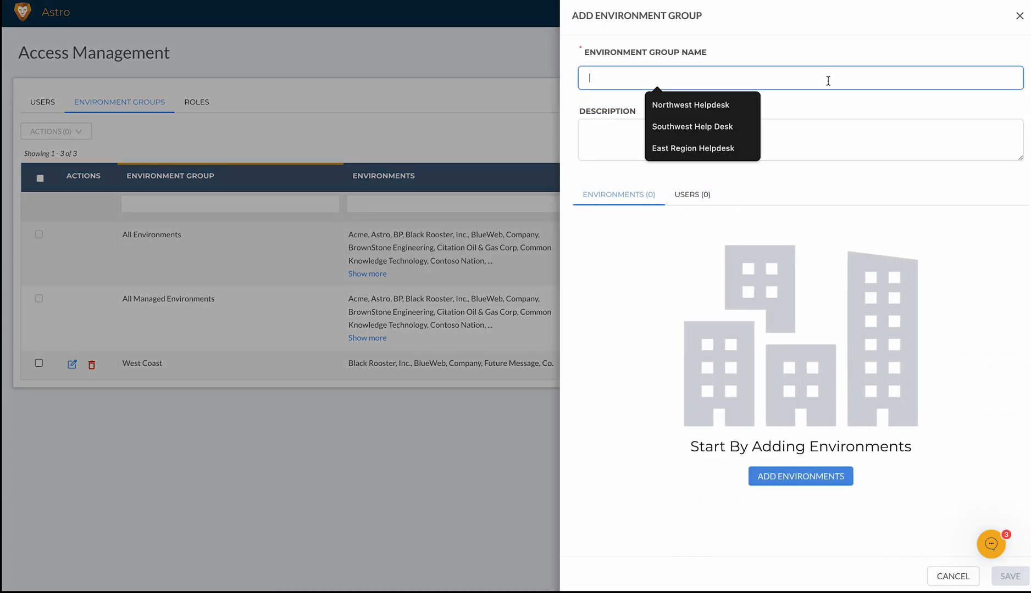
{"action": "left_click", "coordinate": [742, 145]}
{"action": "left_click", "coordinate": [711, 149]}
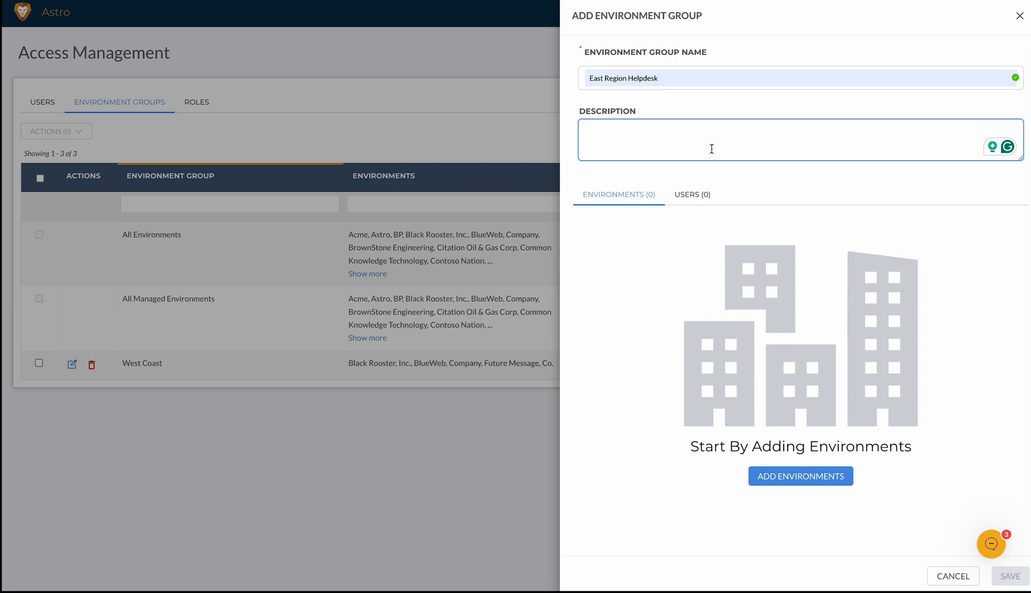
{"action": "type", "text": "East region help desk technicians."}
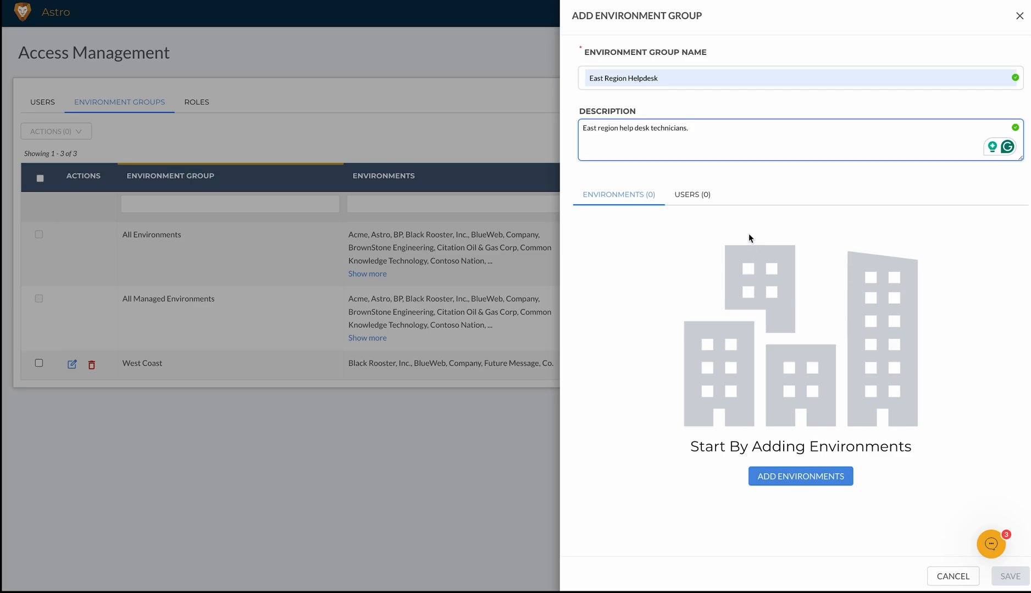
Add the environments Acme, Astro, Black Rooster, Inc. and BlueWeb, Company to the new group
{"action": "left_click", "coordinate": [790, 477]}
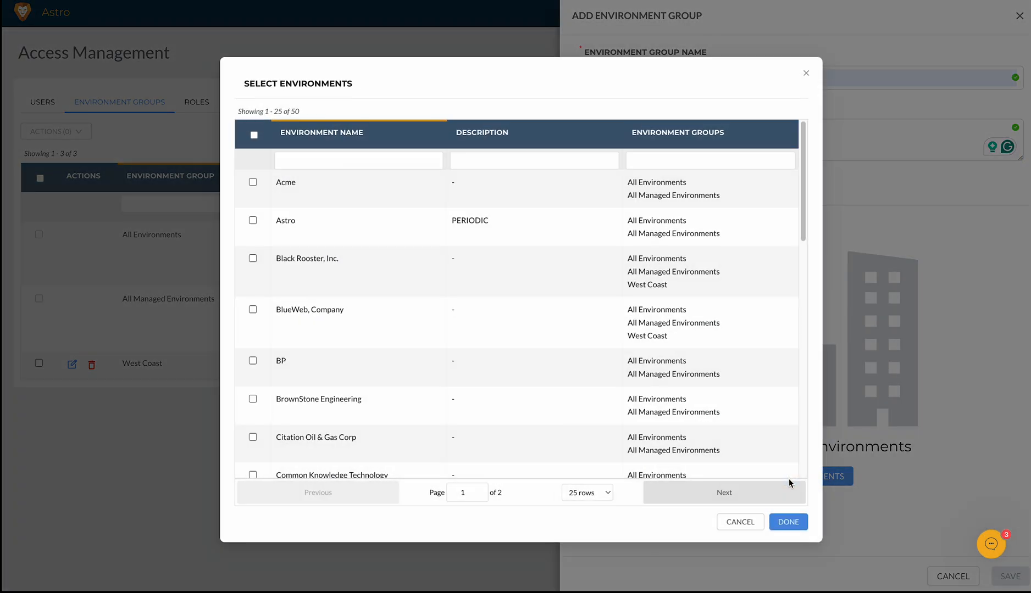
{"action": "left_click", "coordinate": [254, 135]}
{"action": "left_click", "coordinate": [254, 135]}
{"action": "left_click", "coordinate": [253, 182]}
{"action": "left_click", "coordinate": [252, 221]}
{"action": "left_click", "coordinate": [253, 259]}
{"action": "left_click", "coordinate": [253, 310]}
{"action": "left_click", "coordinate": [788, 522]}
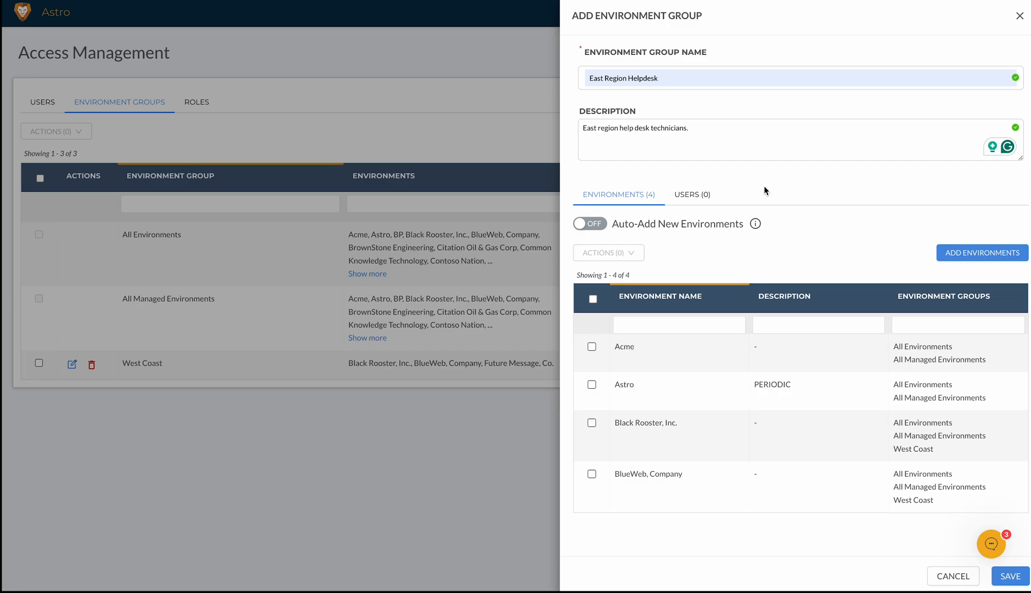
Select the first four available users in the user list for the new environment group
{"action": "left_click", "coordinate": [693, 196]}
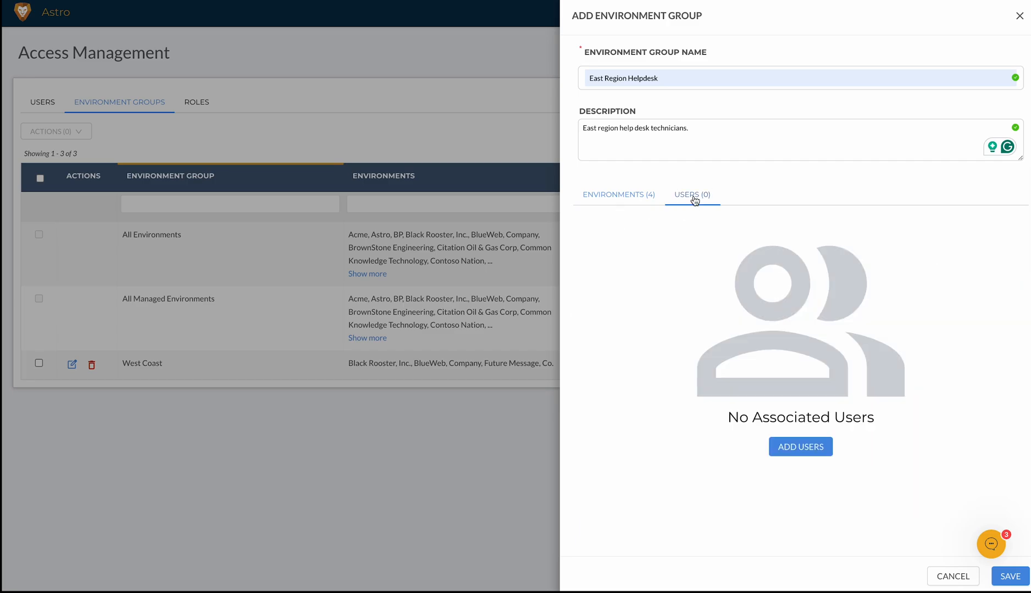
{"action": "left_click", "coordinate": [799, 452]}
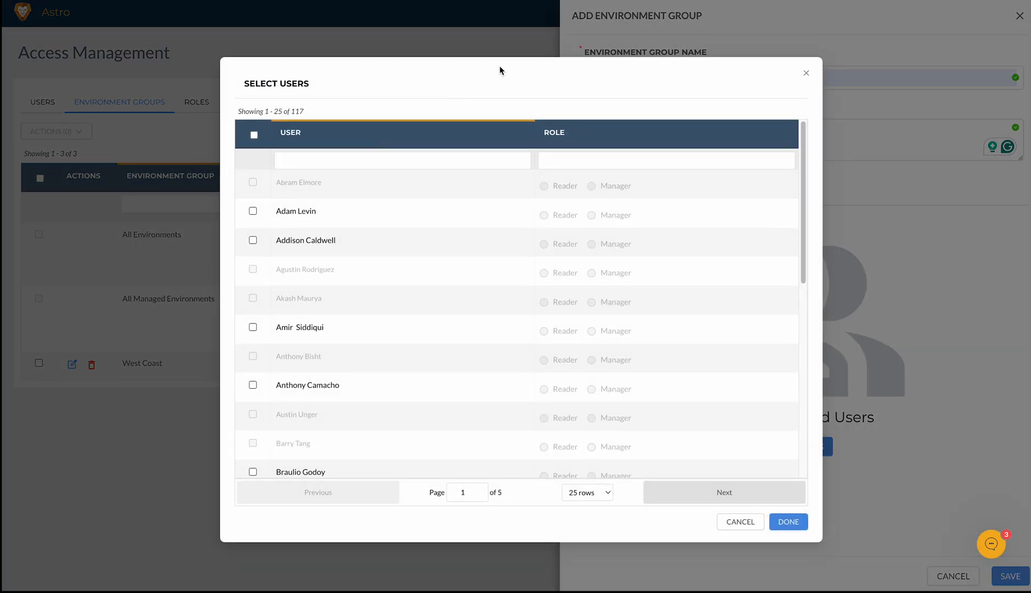
{"action": "left_click", "coordinate": [253, 211]}
{"action": "left_click", "coordinate": [252, 241]}
{"action": "left_click", "coordinate": [253, 327]}
{"action": "left_click", "coordinate": [252, 385]}
Set the first and third selected users to the Manager role and save the environment group with the chosen users
{"action": "left_click", "coordinate": [592, 215]}
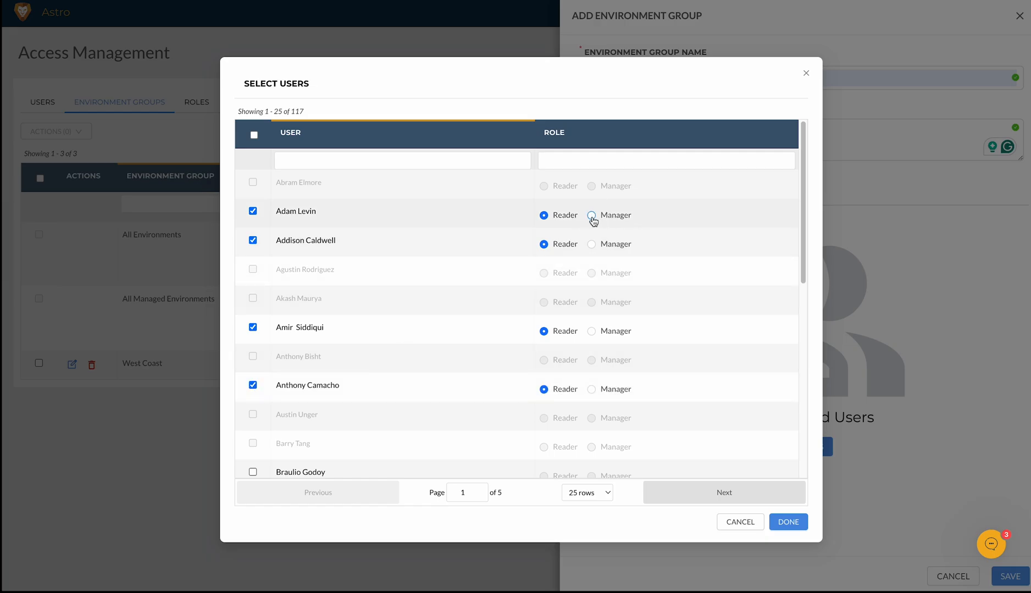
{"action": "left_click", "coordinate": [592, 332]}
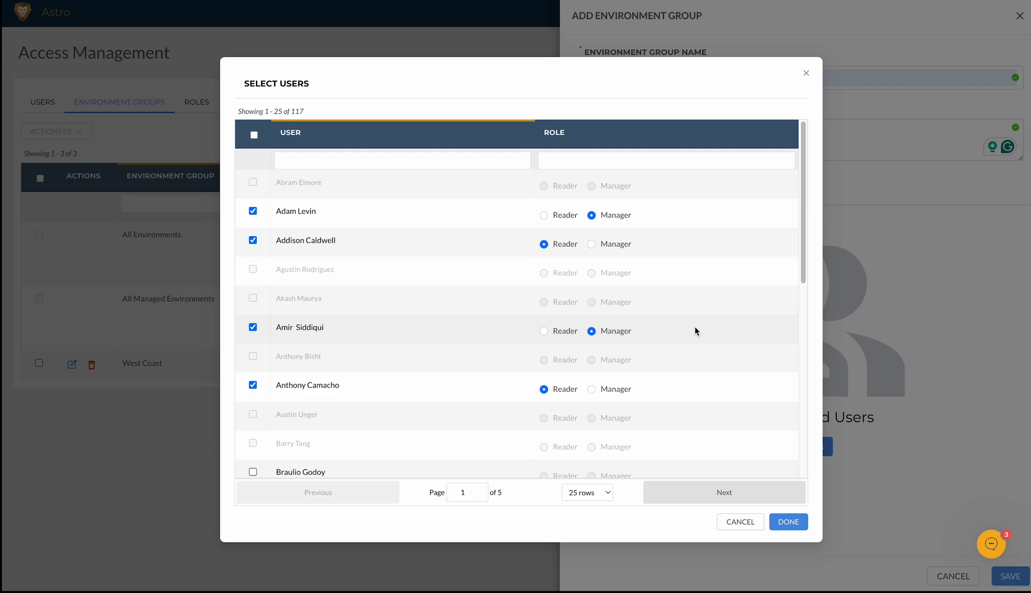
{"action": "left_click", "coordinate": [795, 519]}
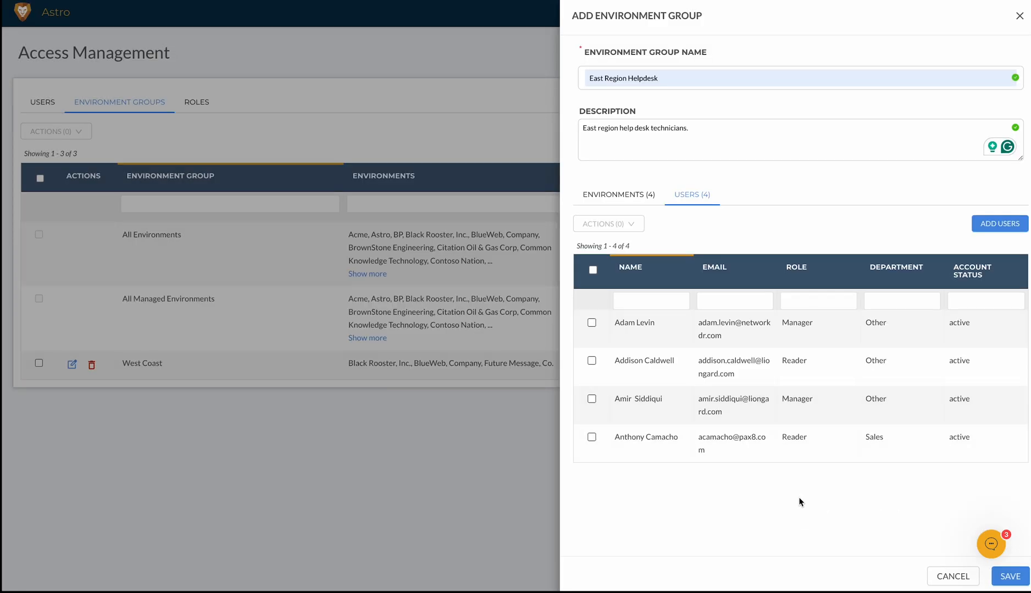
{"action": "left_click", "coordinate": [1010, 576]}
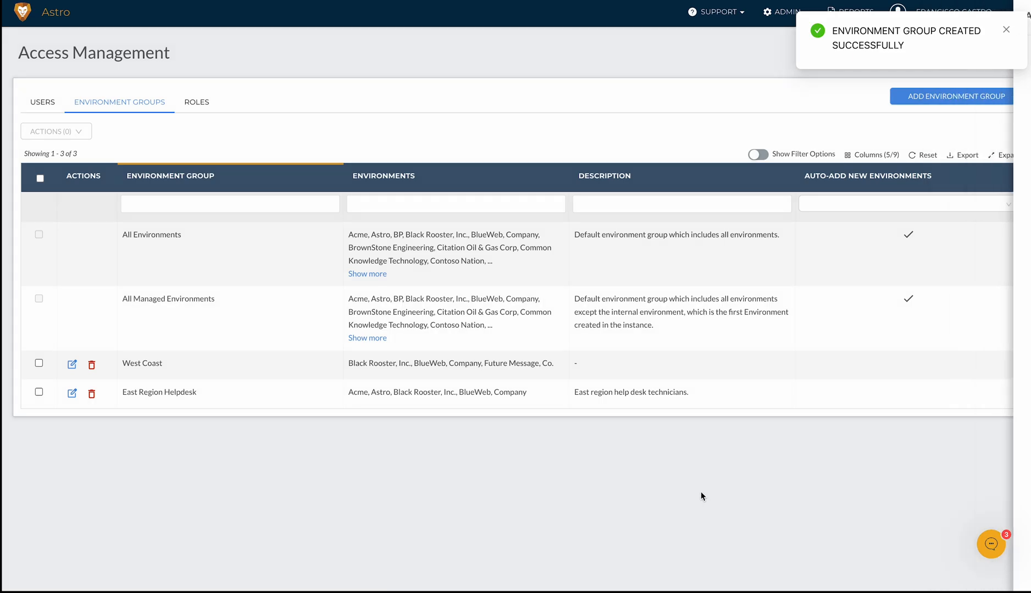